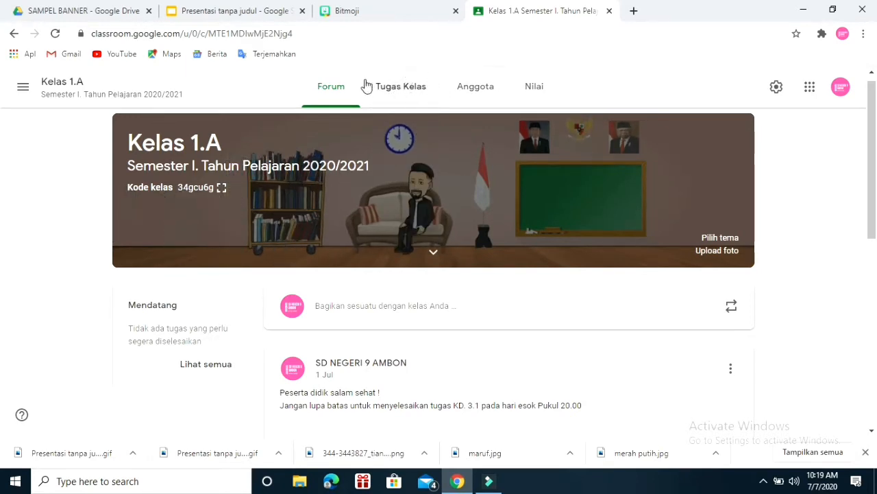
# Add a classwork topic named "ABSEN/DAFTAR HADIR" to Kelas 1.A.
pyautogui.click(401, 94)
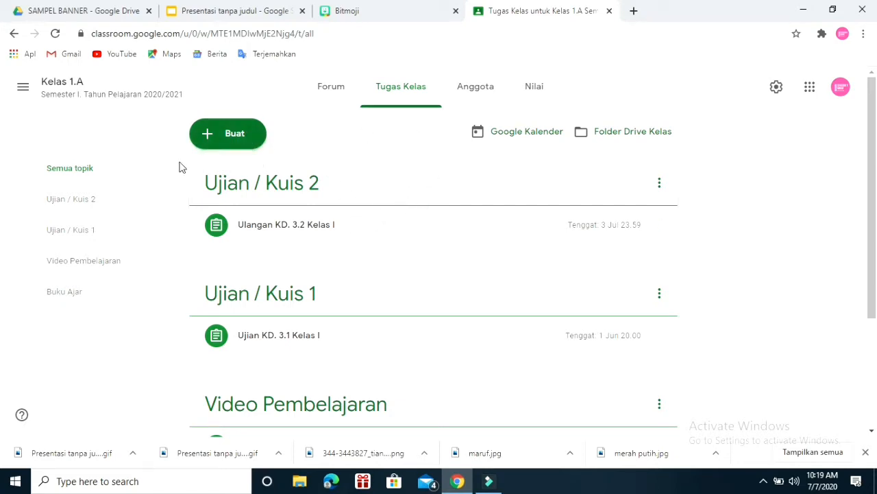
pyautogui.click(231, 135)
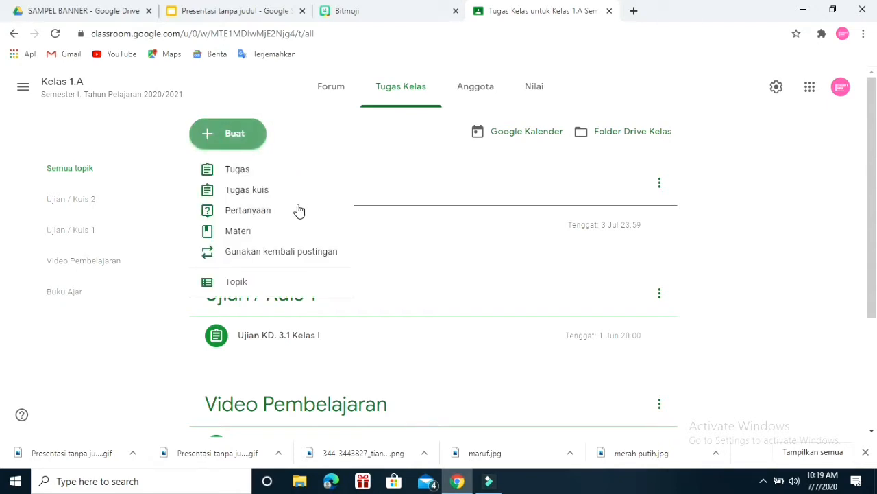
pyautogui.click(273, 281)
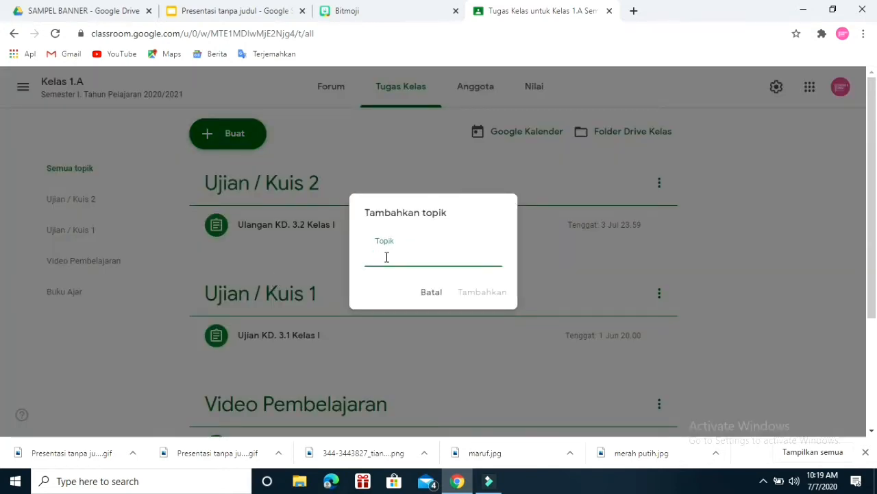
pyautogui.write('ABS')
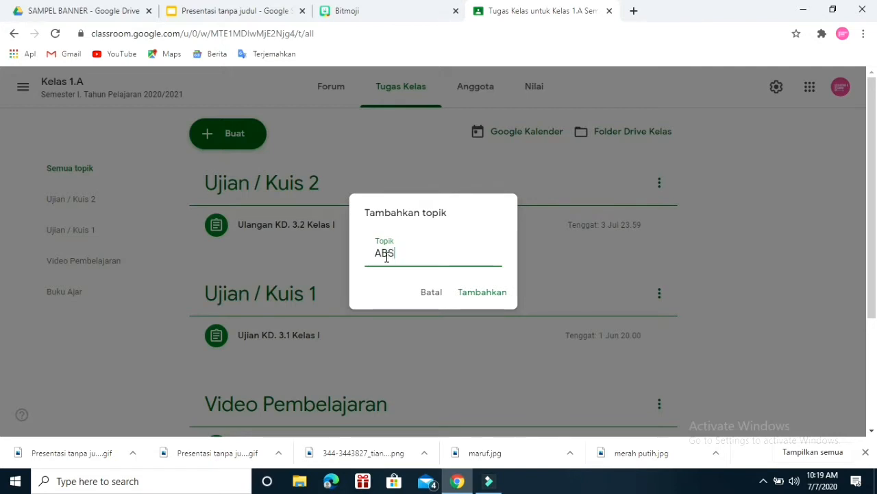
pyautogui.write('EN/DAFTAR ')
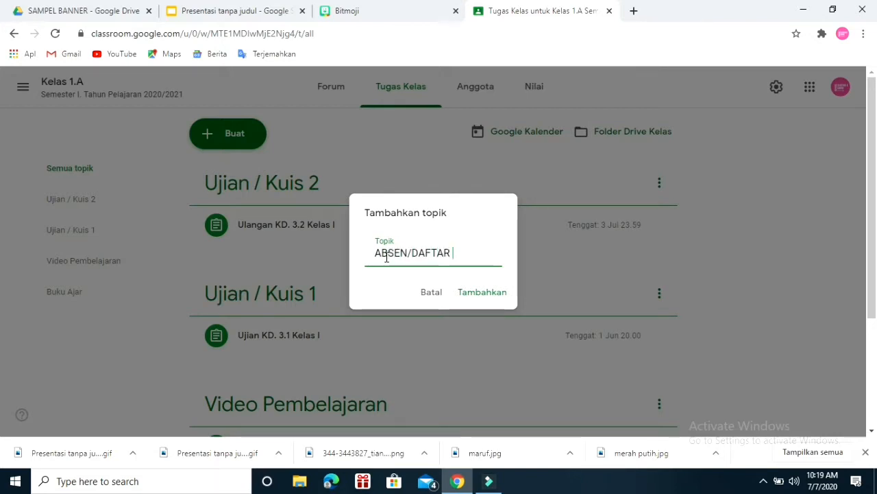
pyautogui.write('HADIR')
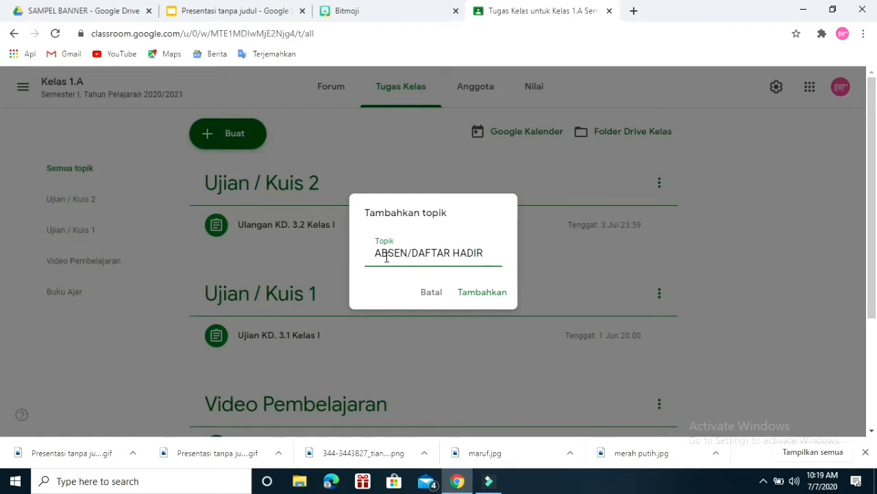
pyautogui.click(496, 295)
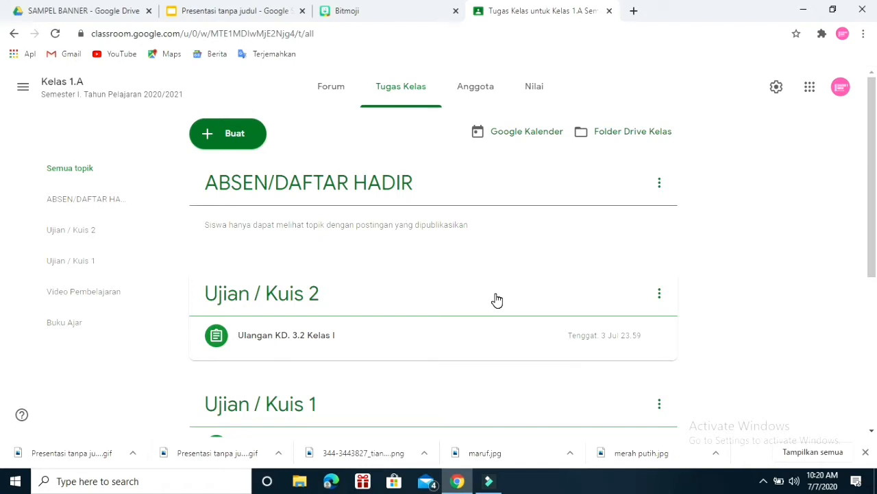
# Create a question post titled "ABSEN PJOK KELAS 1. KAMIS 9 JULI 2020".
pyautogui.click(233, 139)
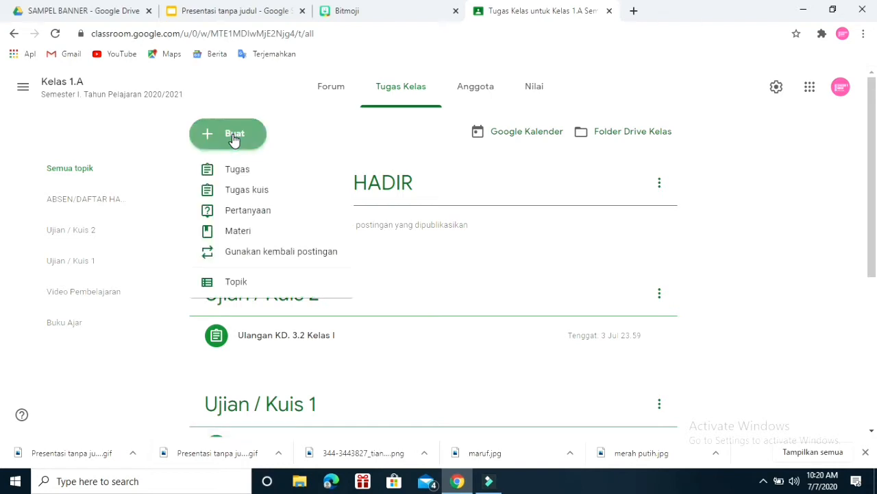
pyautogui.click(284, 220)
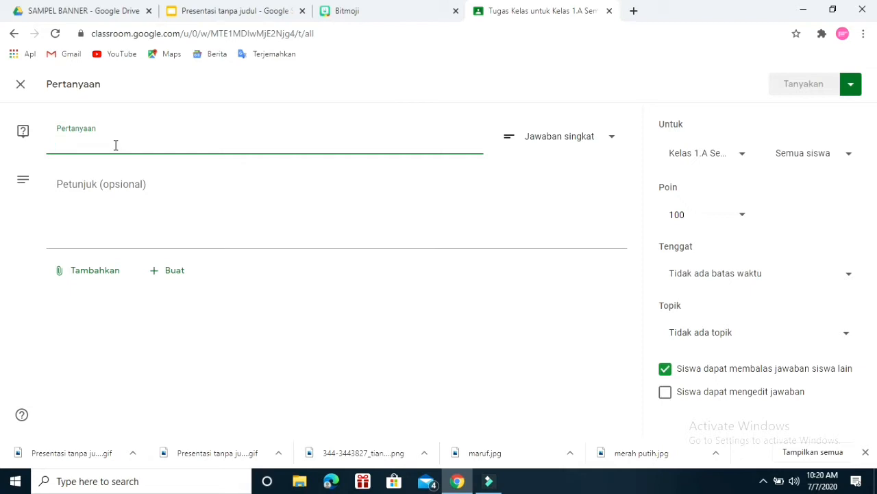
pyautogui.write('ABSEN')
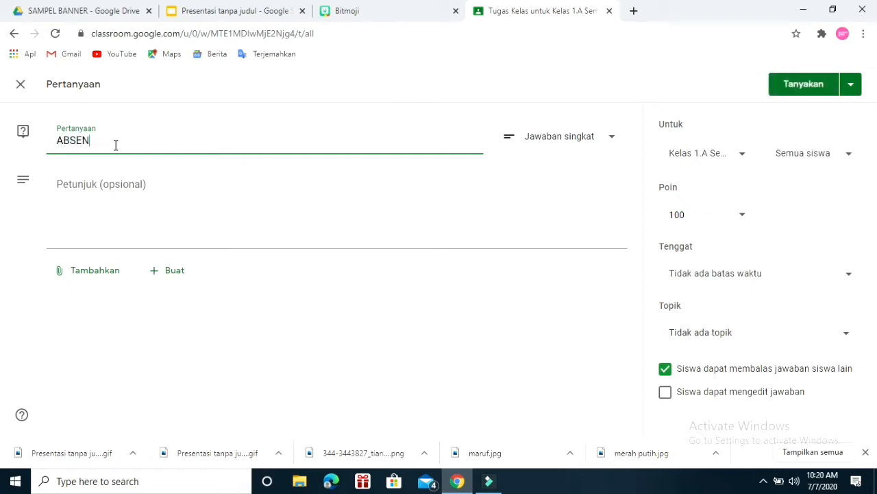
pyautogui.write(' PJOK KELAS 1. KAMIS 9 J')
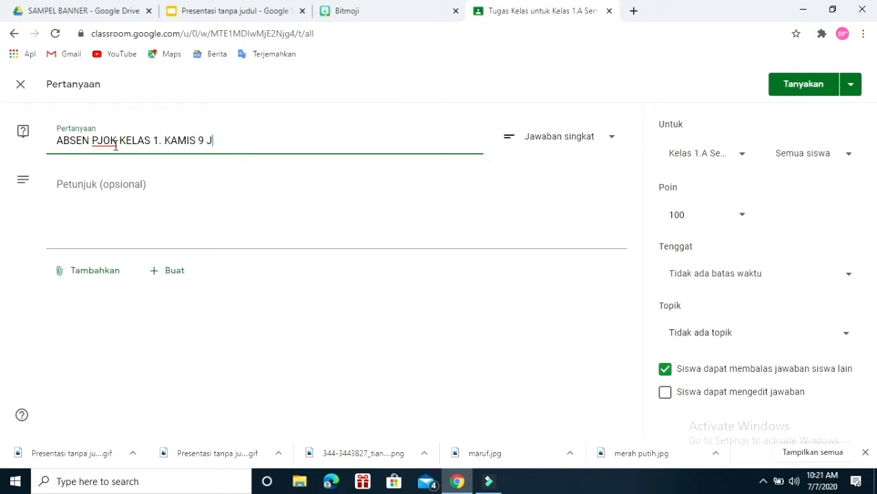
pyautogui.write('ULI 2020')
# Enter "SILAHKAN MENGISI ABSEN DI BAWAH INI" as the question's instructions.
pyautogui.click(103, 178)
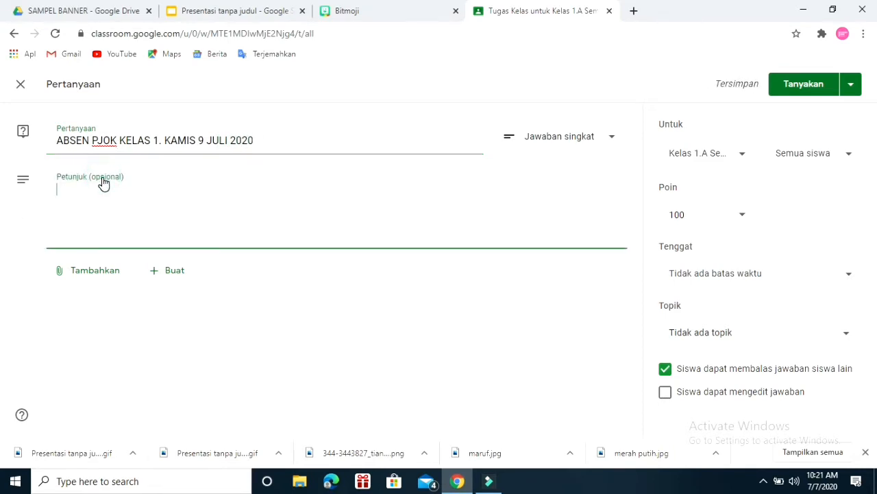
pyautogui.write('SILAHKAN ')
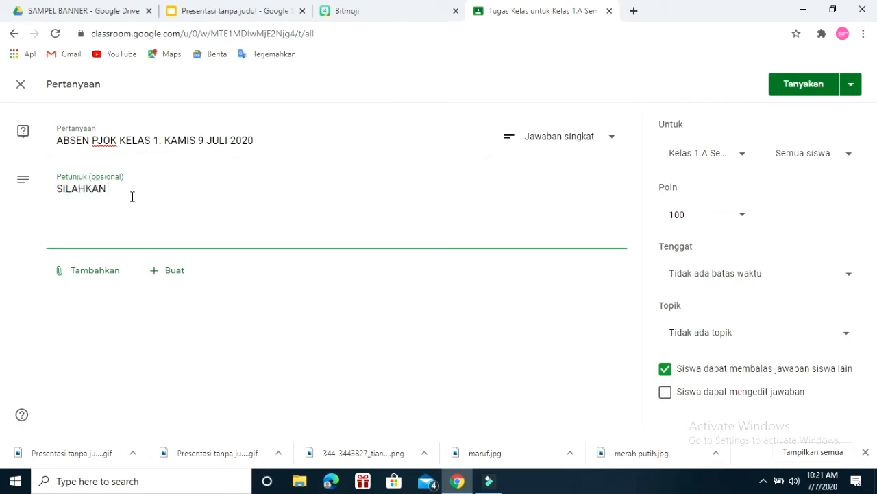
pyautogui.write('MENGISI ABSEN DI')
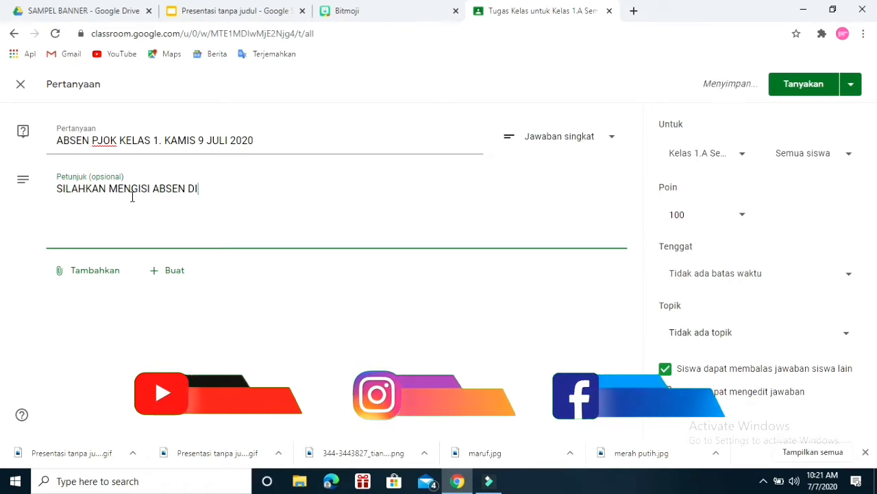
pyautogui.write(' BAWAH I NI')
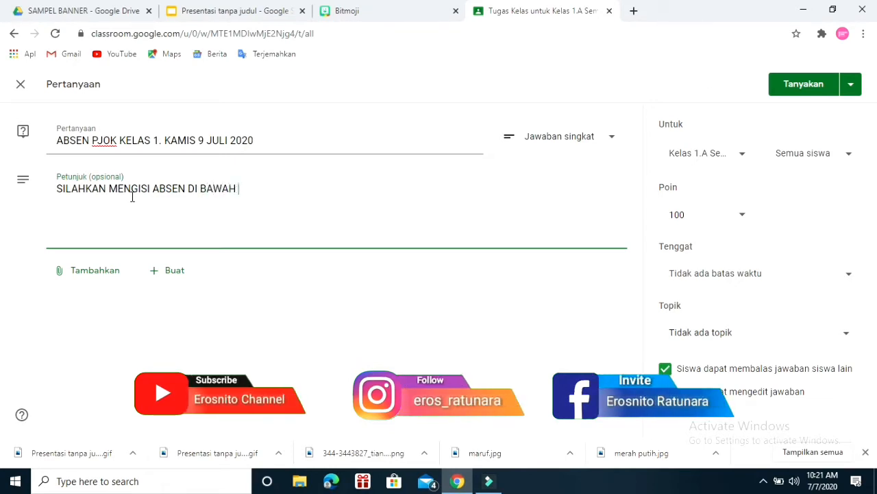
pyautogui.press('Left')
pyautogui.press('Left')
pyautogui.press('BackSpace')
# Make the question multiple choice (Pilihan ganda) with the options HADIR, SAKIT and IZIN.
pyautogui.click(609, 141)
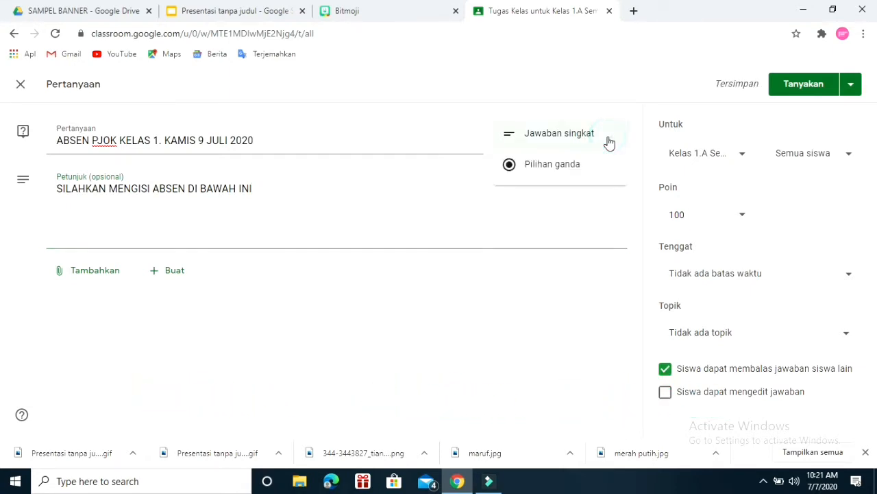
pyautogui.click(580, 174)
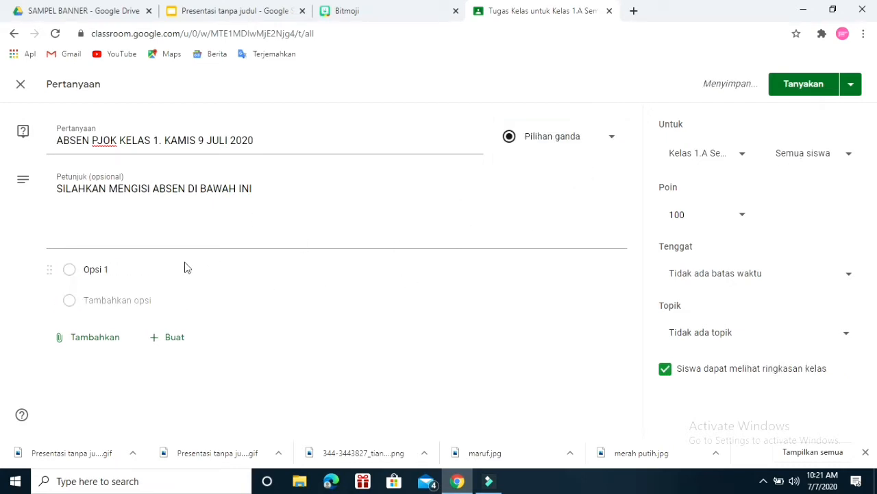
pyautogui.click(109, 270)
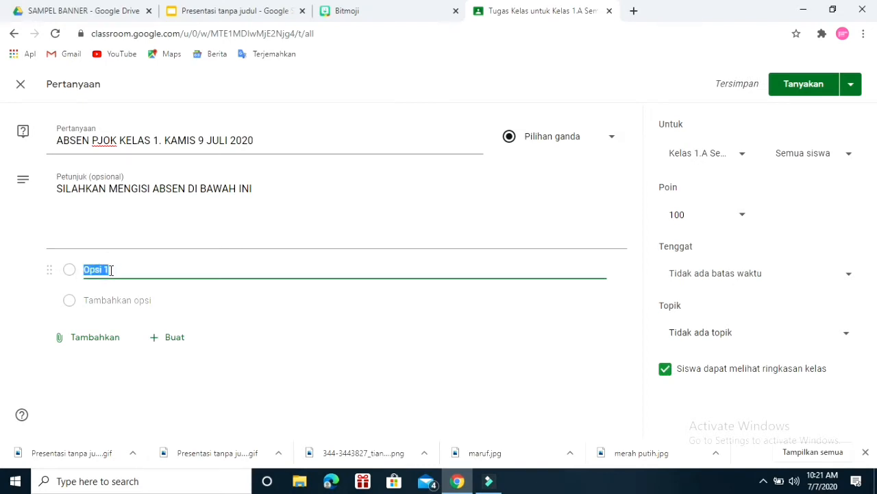
pyautogui.press('BackSpace')
pyautogui.write('HADIR')
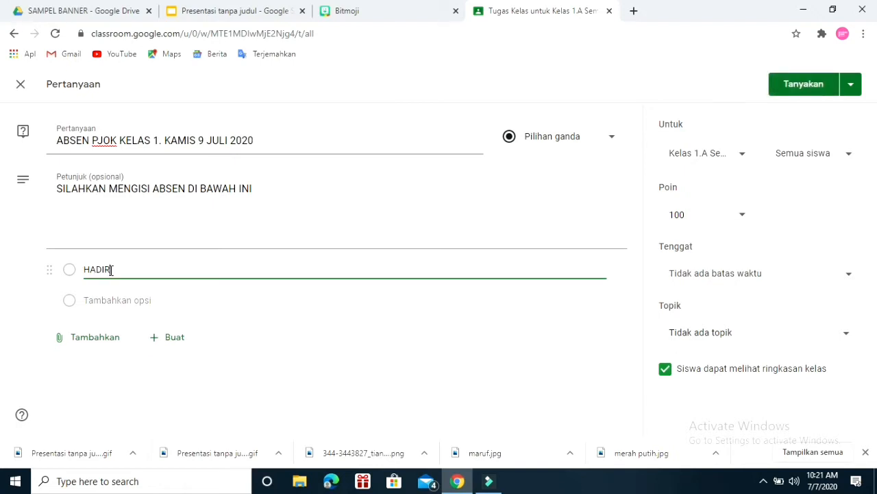
pyautogui.press('Return')
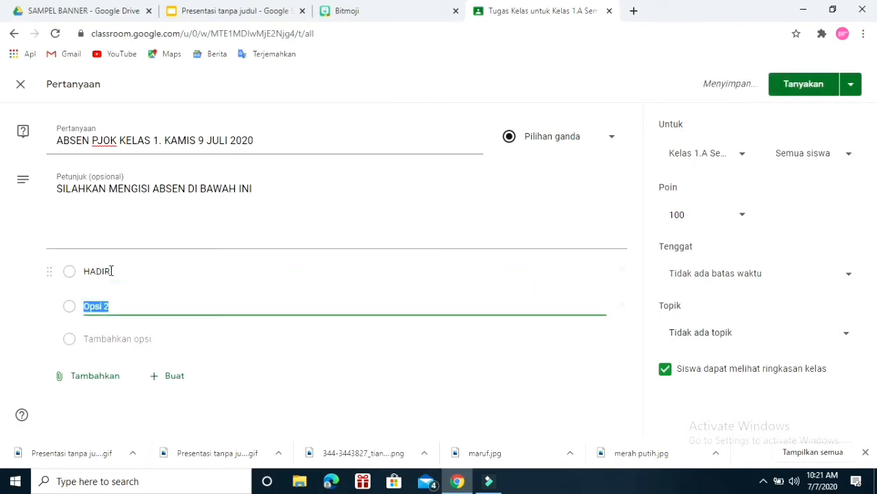
pyautogui.write('SAKIT')
pyautogui.press('Return')
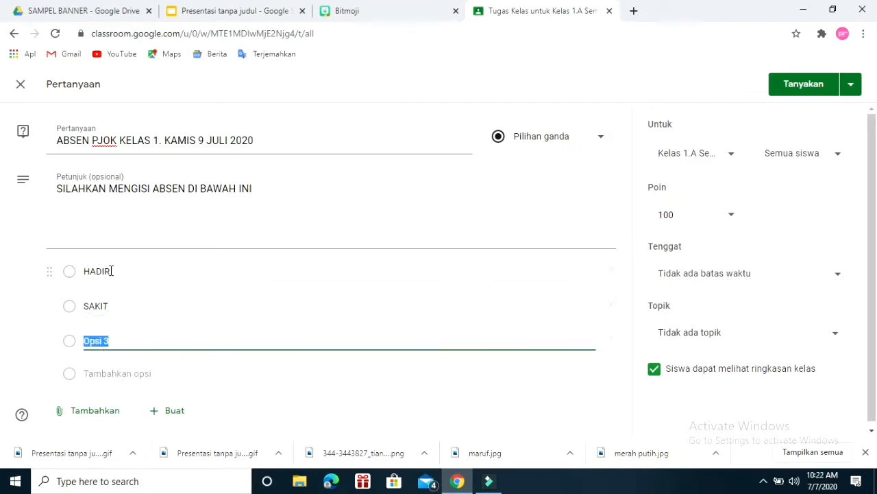
pyautogui.write('IZIN')
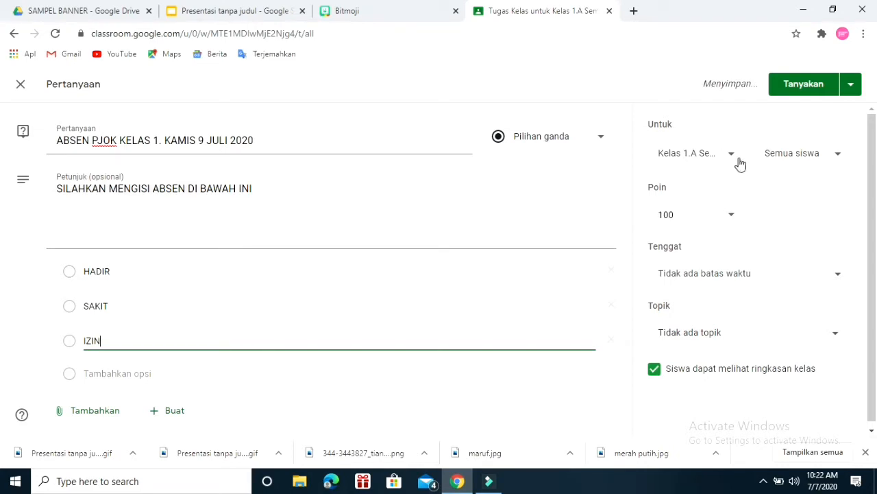
# Set the question to ungraded (Tidak dinilai) and assign it to Kelas 1.B as well.
pyautogui.click(733, 216)
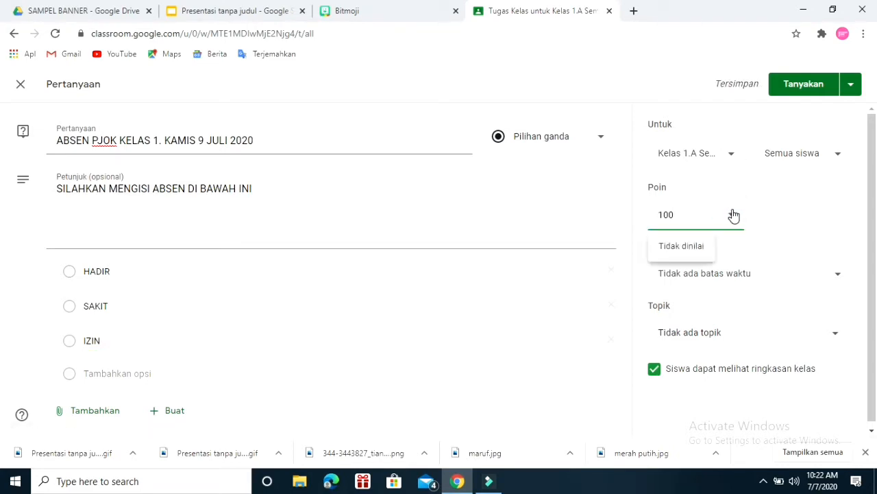
pyautogui.click(691, 248)
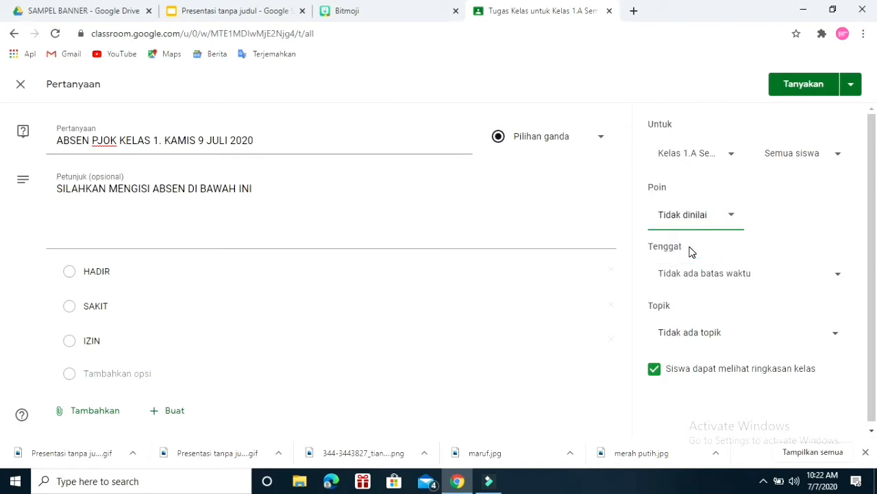
pyautogui.click(734, 160)
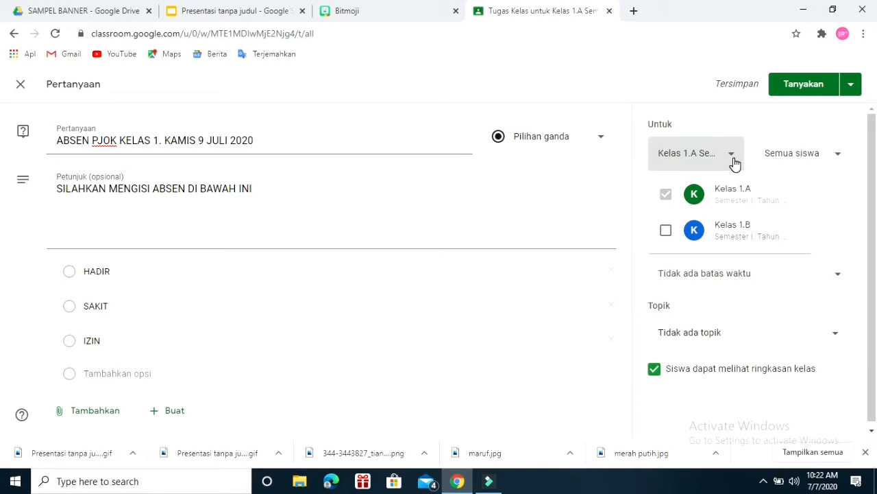
pyautogui.click(666, 231)
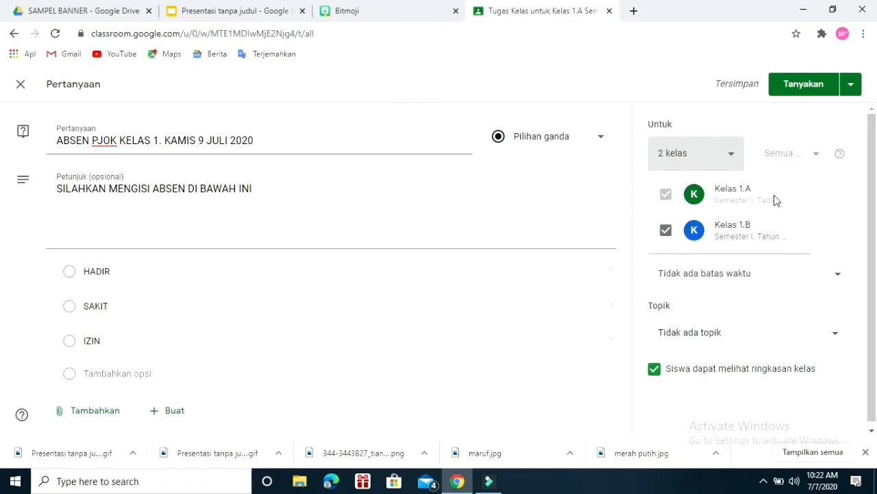
pyautogui.click(842, 184)
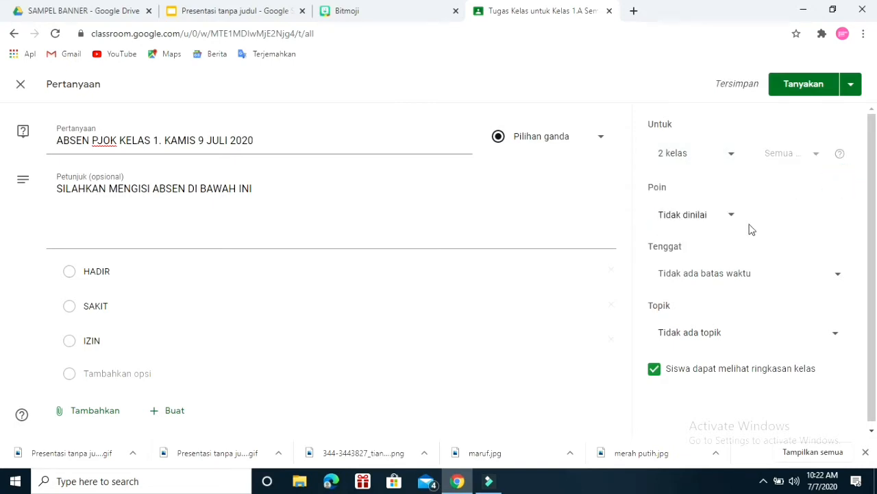
# Set the question's due date to 9 Jul 2020 at 13:00.
pyautogui.click(839, 276)
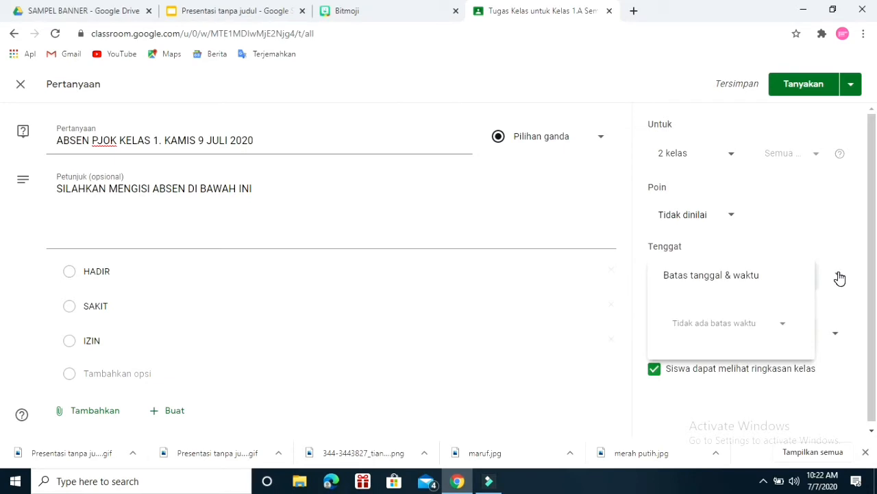
pyautogui.click(777, 326)
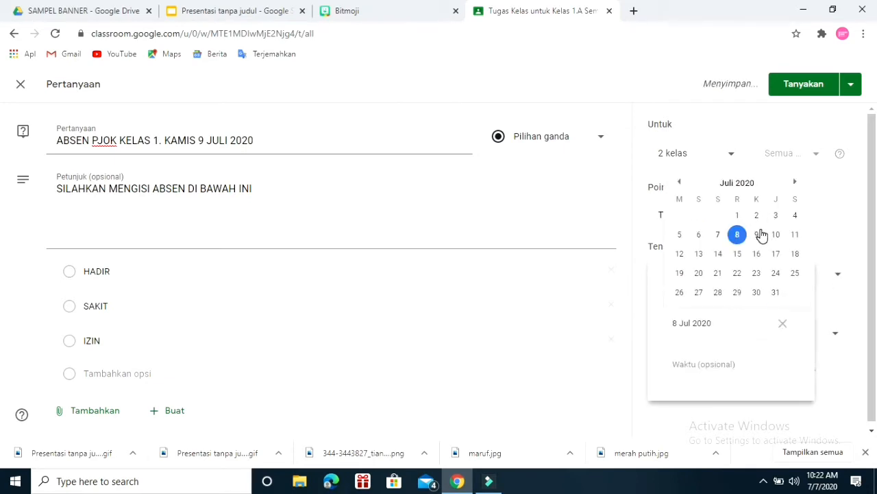
pyautogui.click(761, 233)
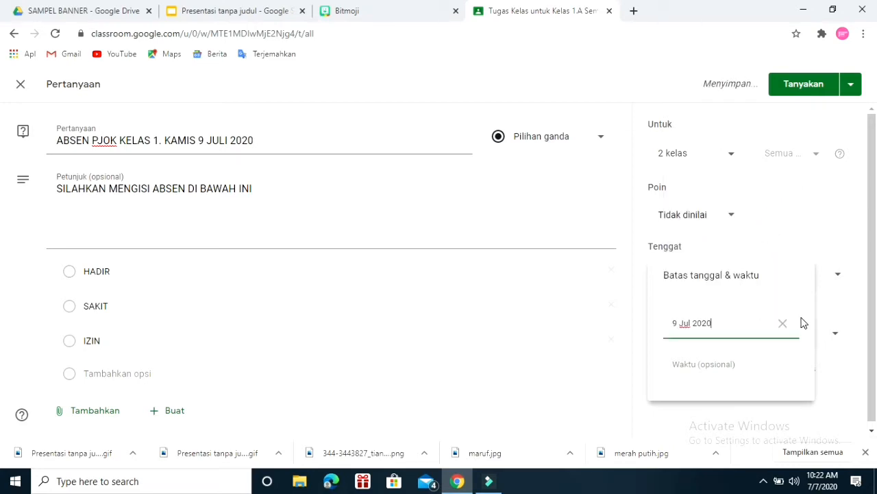
pyautogui.click(714, 360)
pyautogui.press('BackSpace')
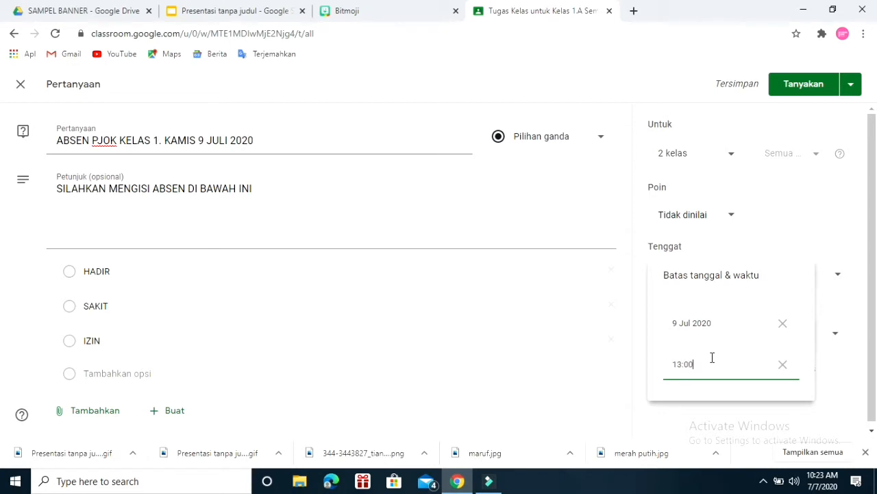
pyautogui.click(875, 312)
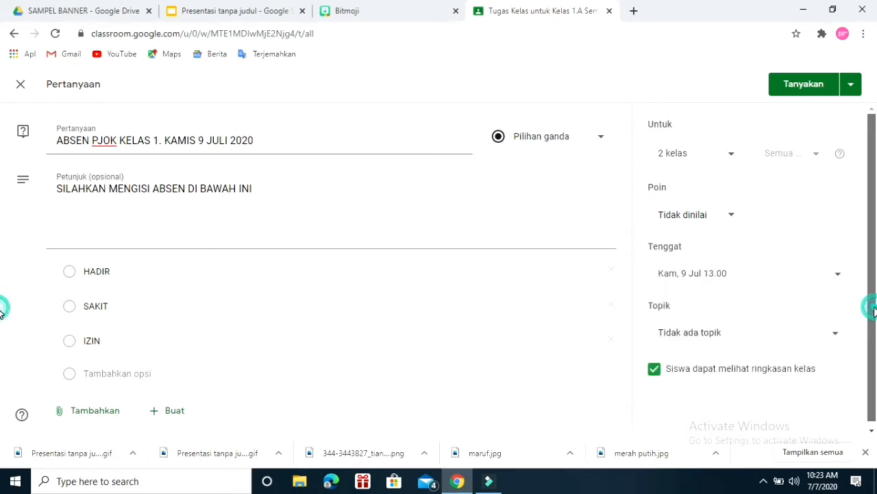
# Assign the question to the topic "ABSEN / DAFTAR HADIR" and disallow students from seeing the class summary.
pyautogui.click(839, 333)
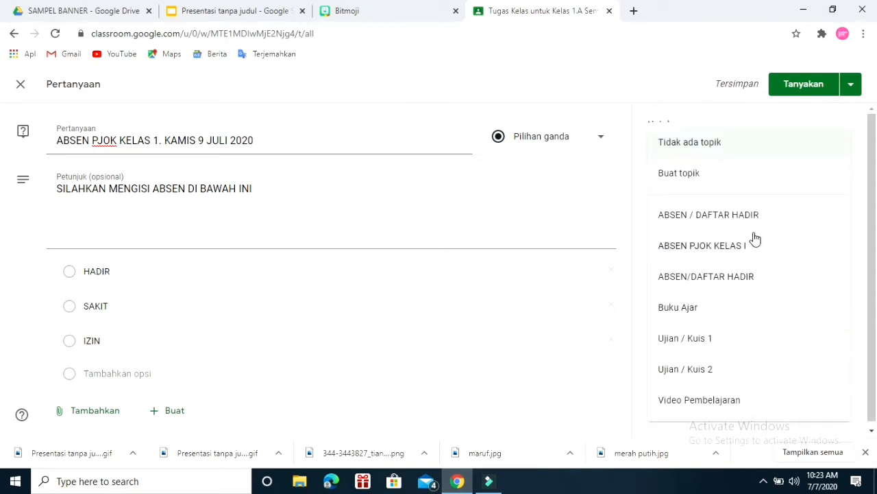
pyautogui.click(715, 217)
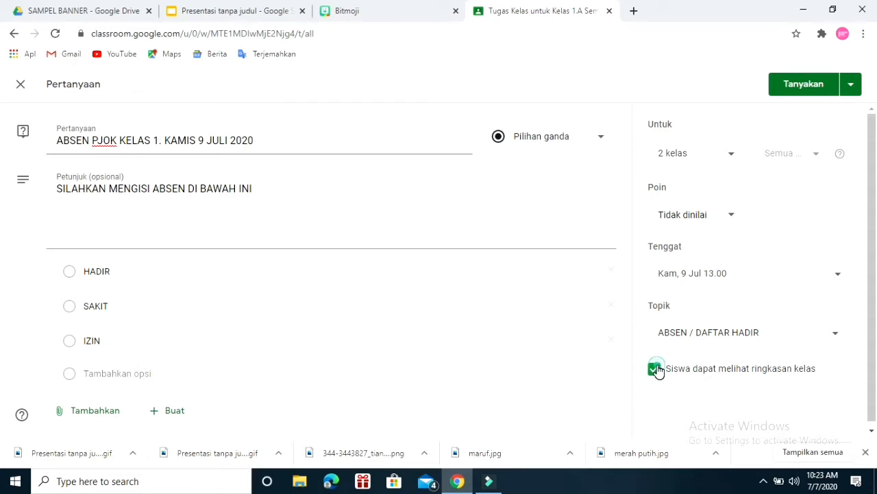
pyautogui.click(655, 370)
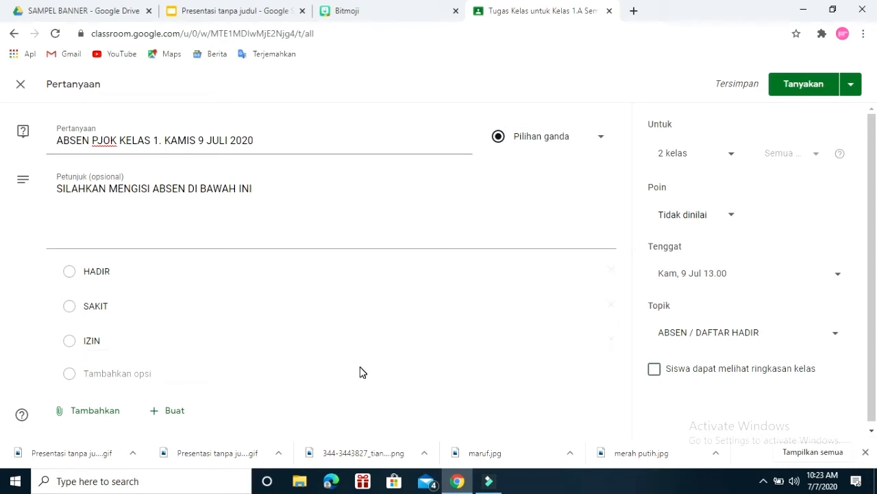
# Post the attendance question to the classes and open its full question page from the Kelas 1.A classwork list.
pyautogui.click(813, 89)
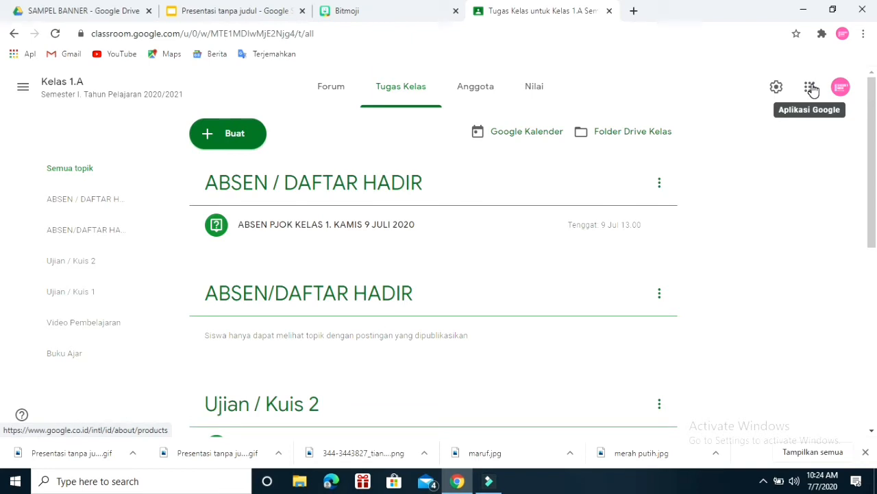
pyautogui.click(449, 236)
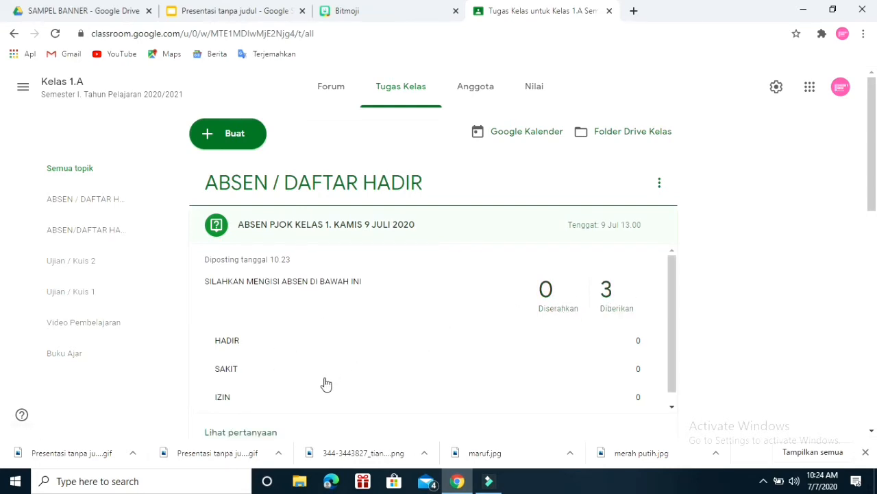
pyautogui.click(508, 332)
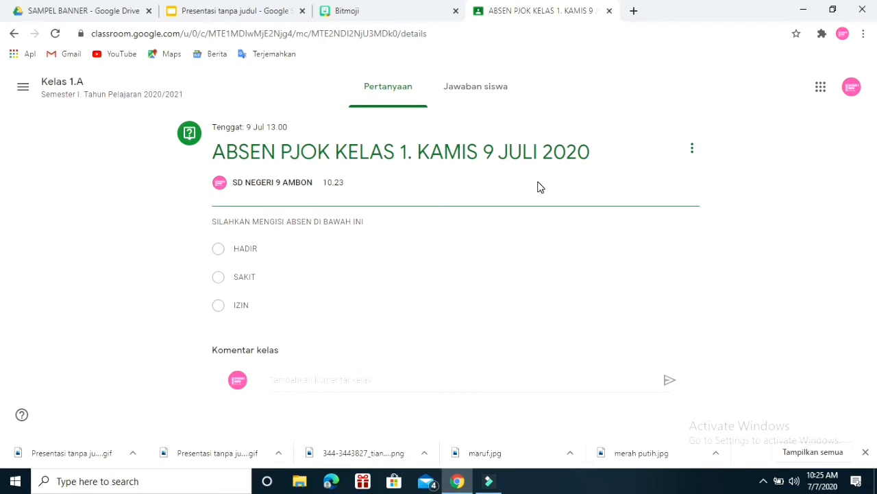
# Open Google Classroom in a new browser tab under the student's Google account.
pyautogui.click(634, 11)
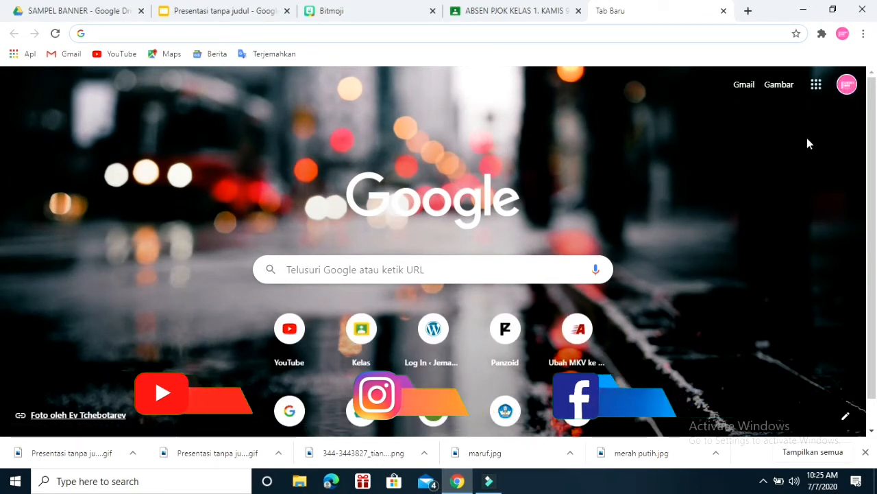
pyautogui.click(848, 86)
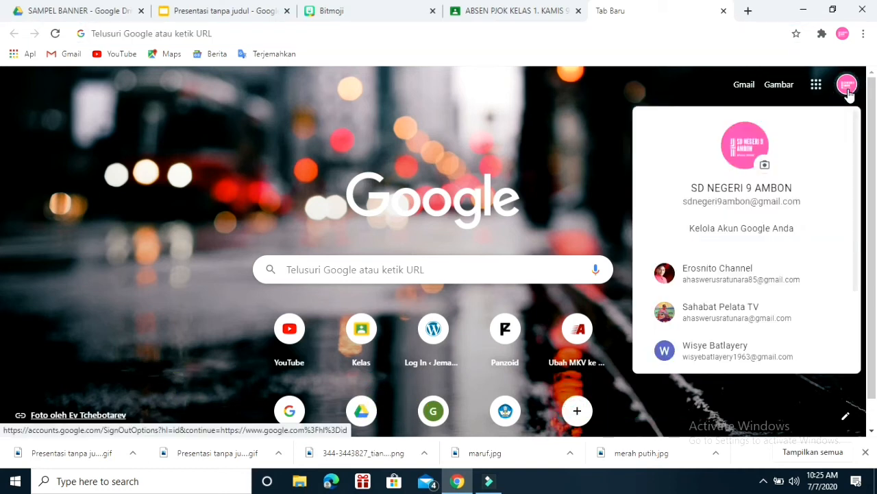
pyautogui.click(717, 275)
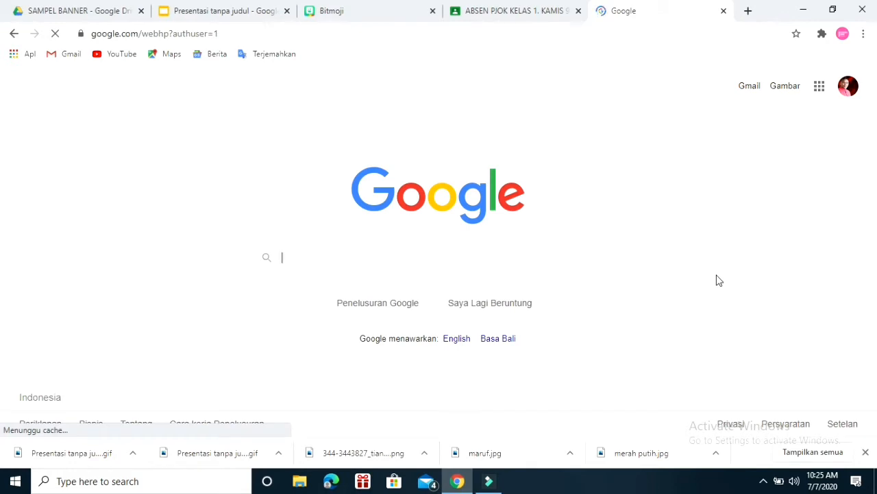
pyautogui.click(816, 89)
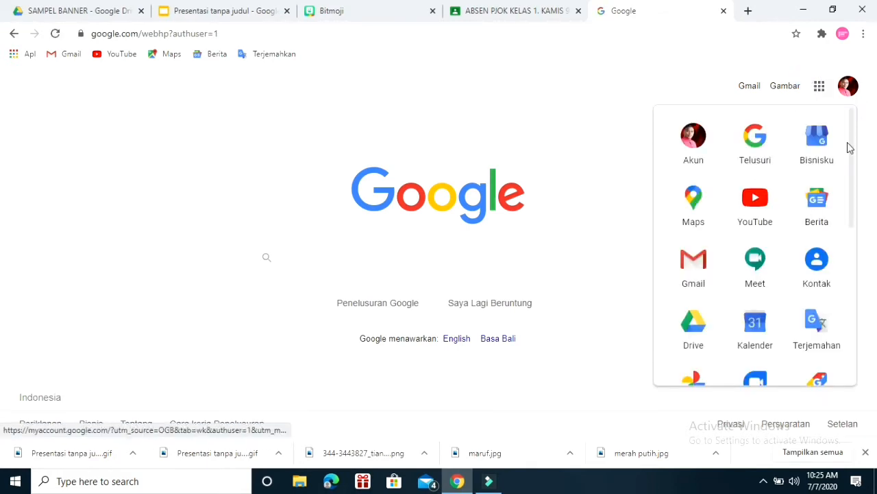
pyautogui.moveTo(851, 144); pyautogui.dragTo(850, 237)
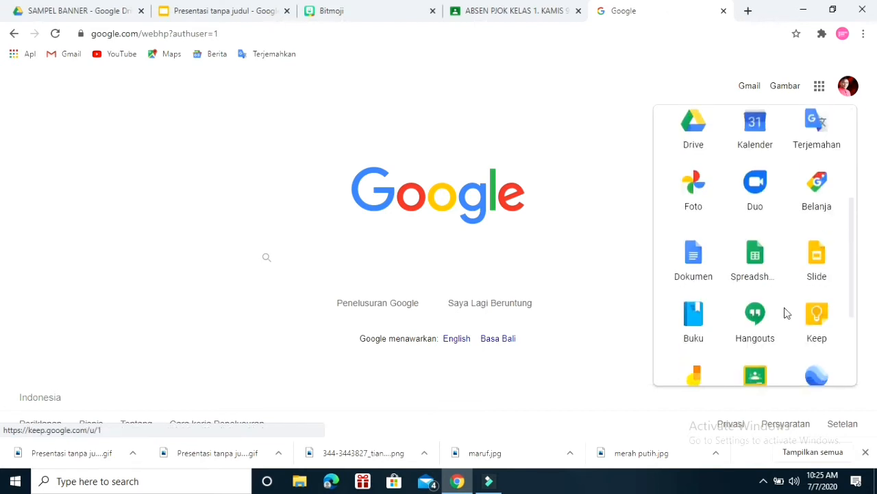
pyautogui.click(756, 377)
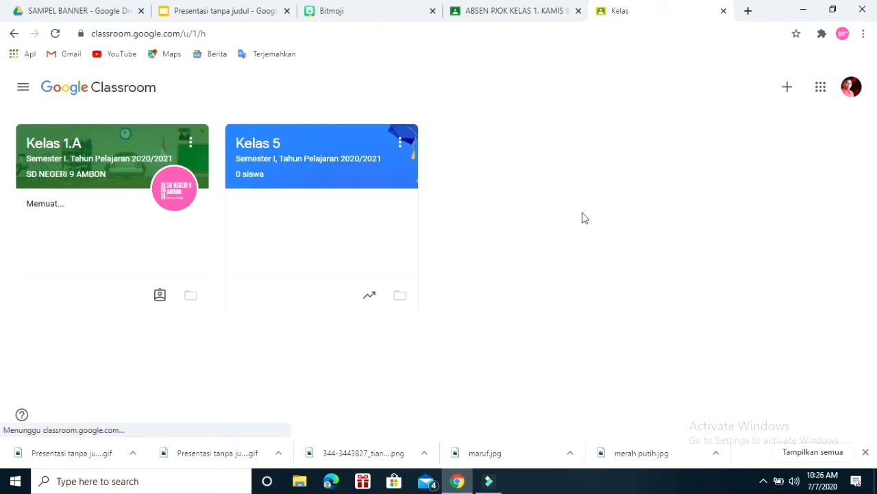
# As the student, answer the Kelas 1.A question "ABSEN PJOK KELAS 1. KAMIS 9 JULI 2020" with HADIR and submit it.
pyautogui.click(149, 146)
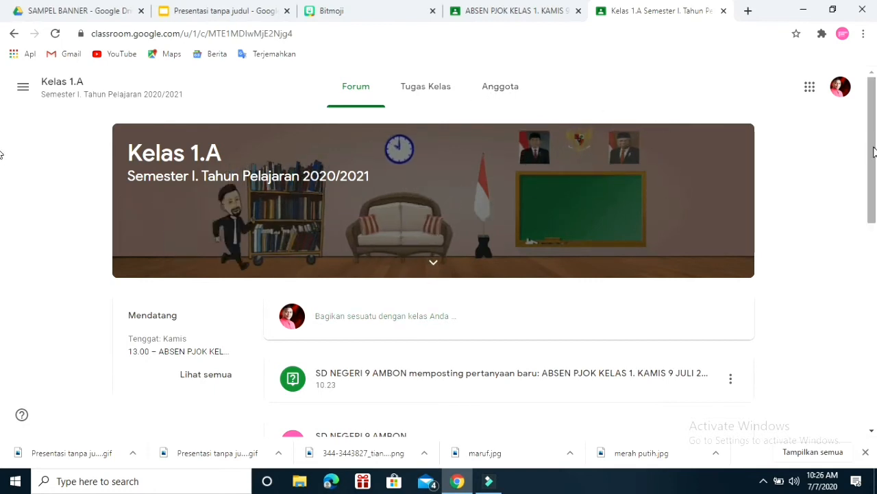
pyautogui.click(415, 95)
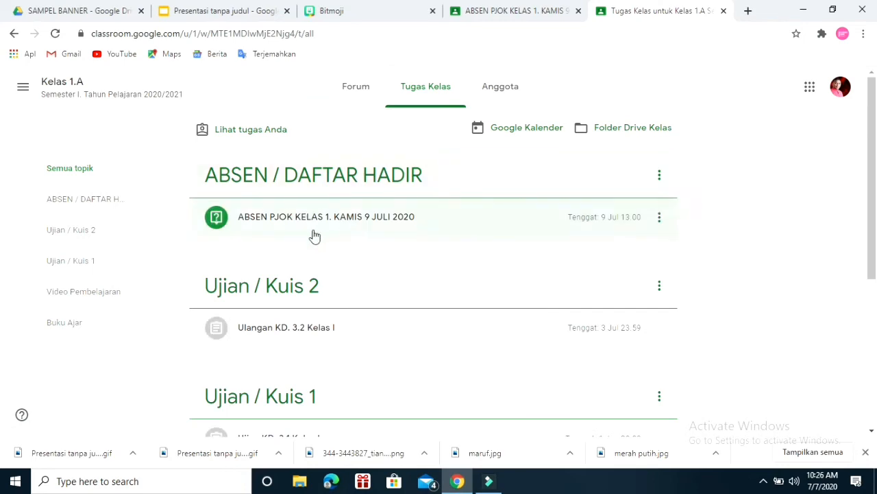
pyautogui.click(324, 224)
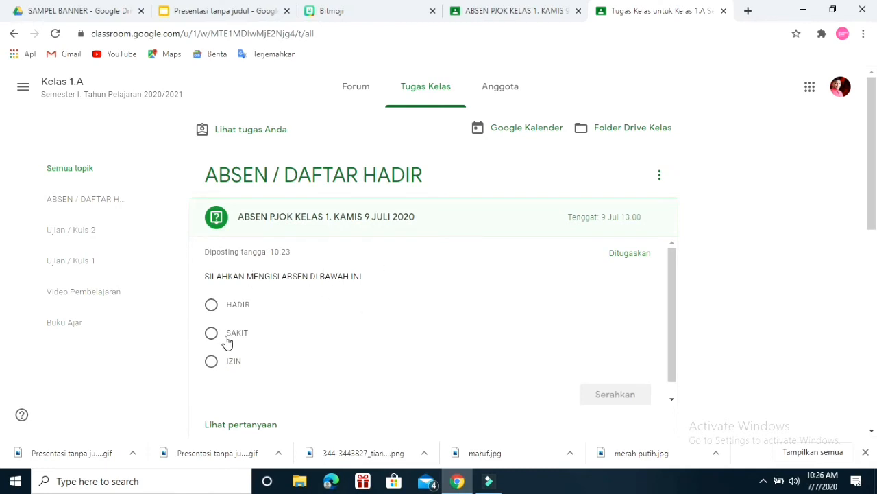
pyautogui.click(212, 306)
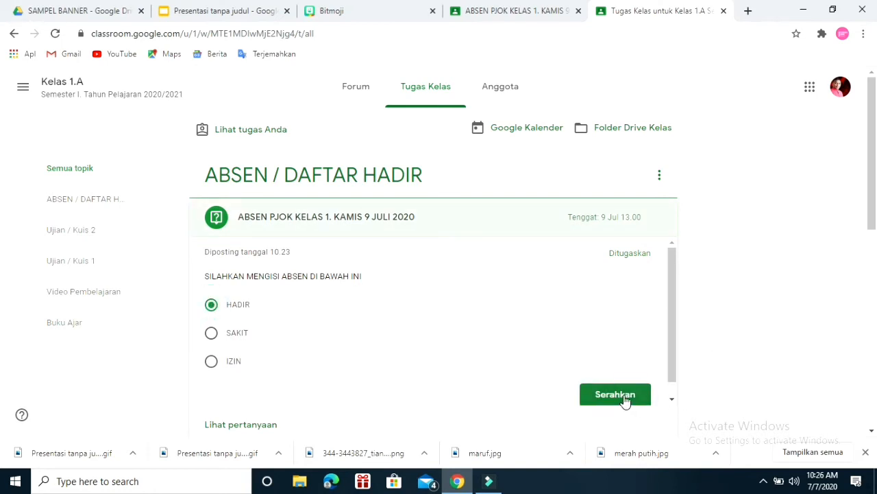
pyautogui.click(620, 395)
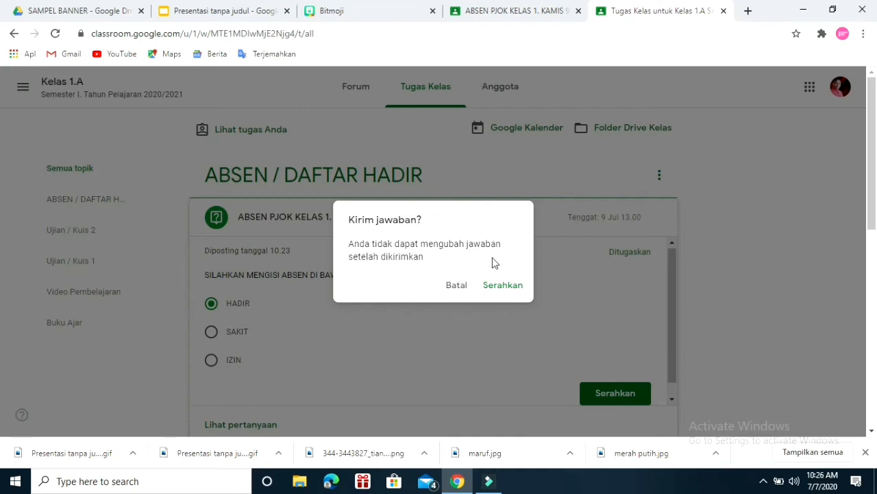
pyautogui.click(513, 286)
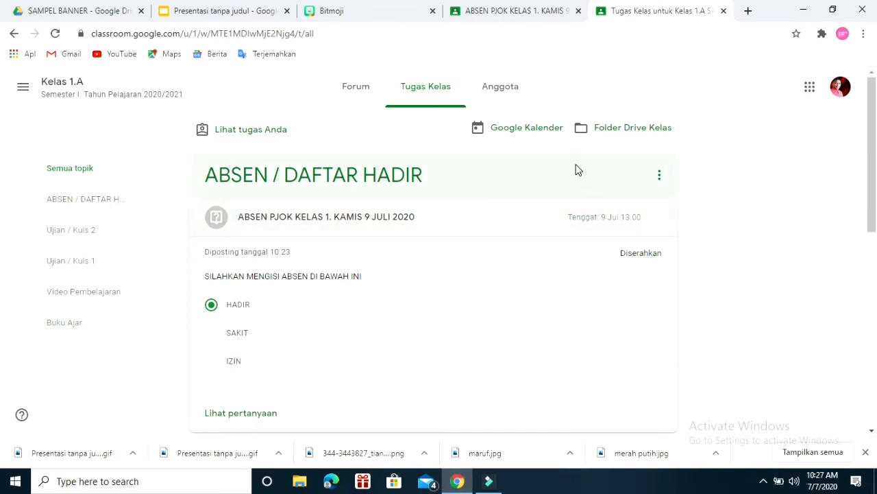
# Back in the teacher's tab, check which students answered HADIR to the attendance question and sort the student list by first name.
pyautogui.click(500, 13)
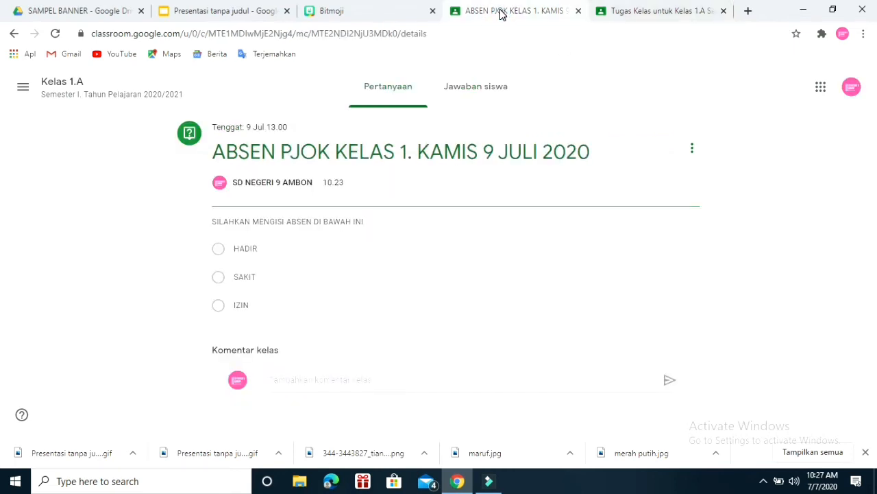
pyautogui.click(476, 92)
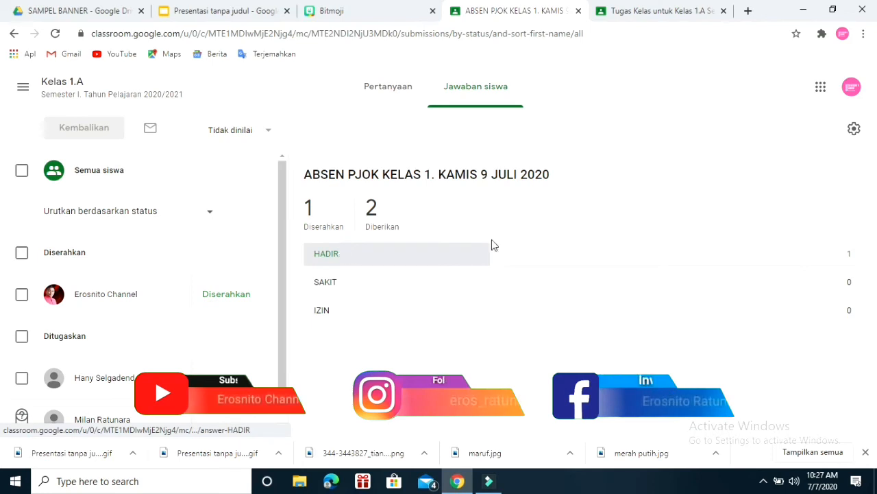
pyautogui.click(426, 258)
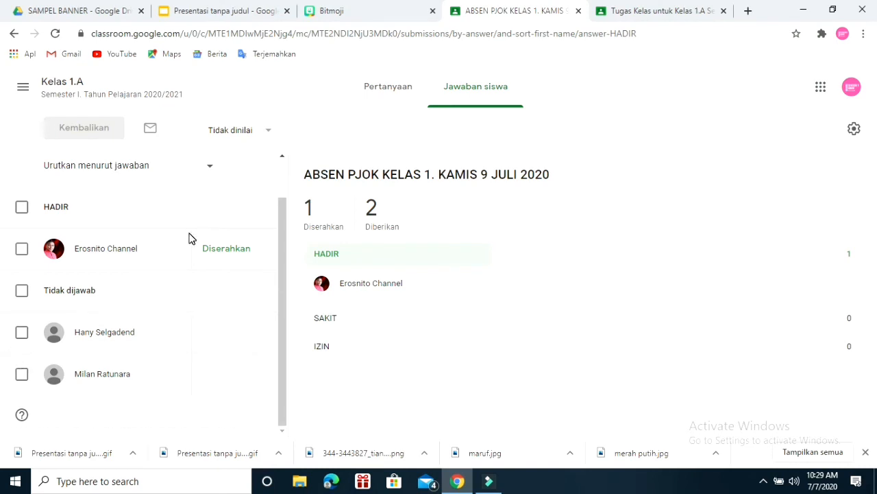
pyautogui.click(210, 172)
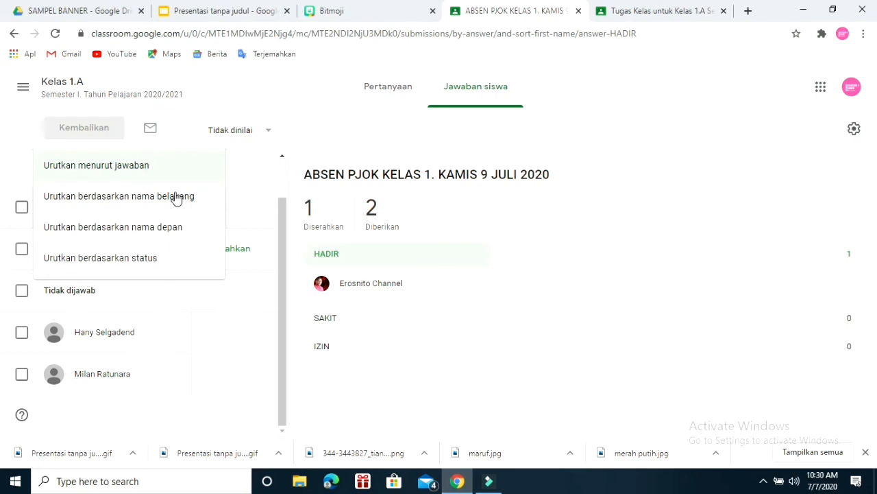
pyautogui.click(167, 233)
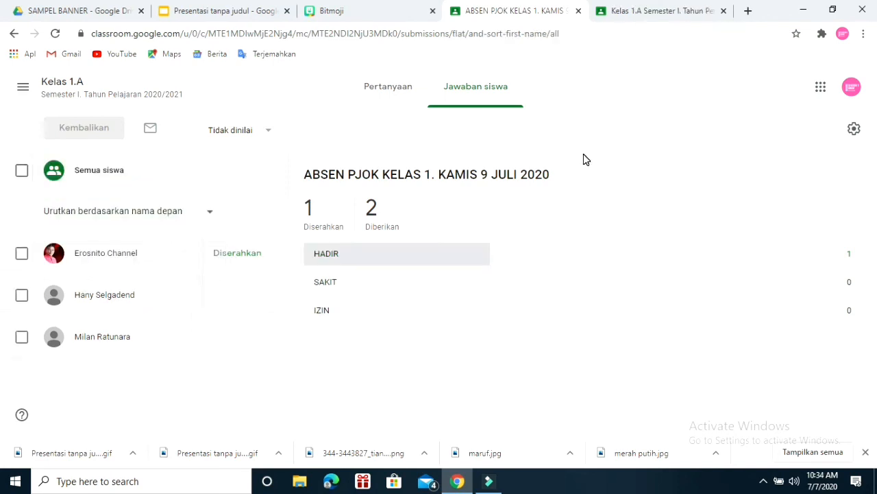